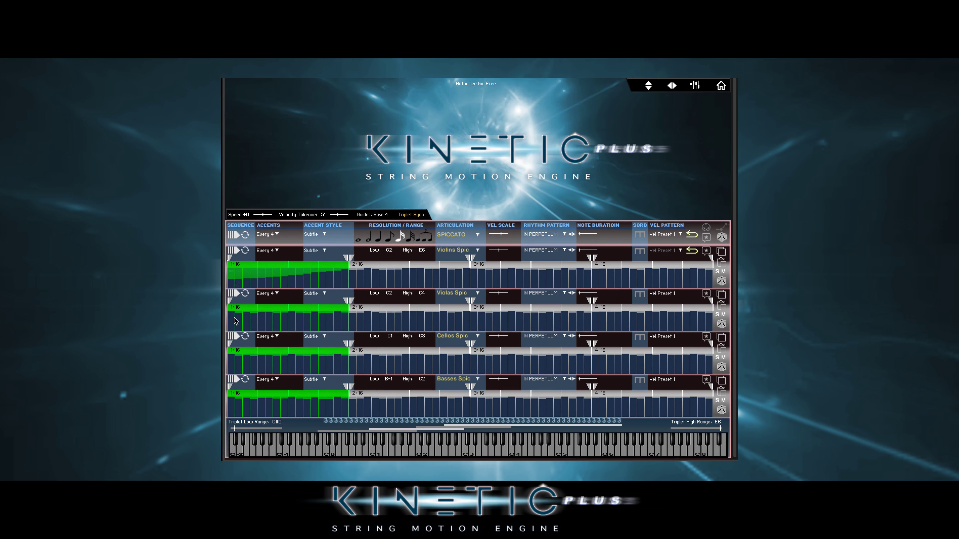
Step: Draw a velocity ramp on the Violas bars and descending ramps on the Cellos and Basses bars
left_click_drag(230, 324, 351, 314)
left_click_drag(231, 356, 353, 363)
left_click_drag(231, 398, 351, 410)
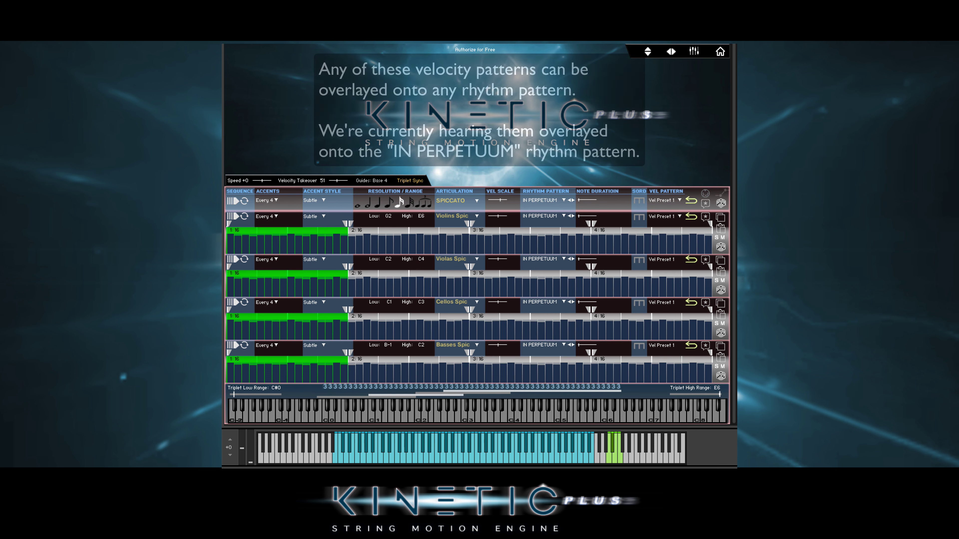
Step: Apply Vel Preset 2, then Vel Preset 5, and finally Vel Preset 7 to all rows
left_click(665, 201)
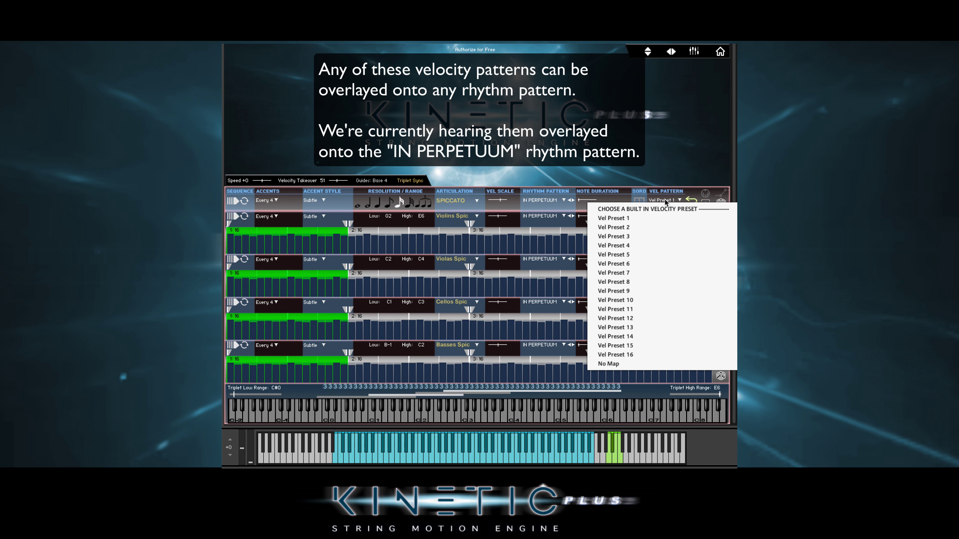
left_click(631, 227)
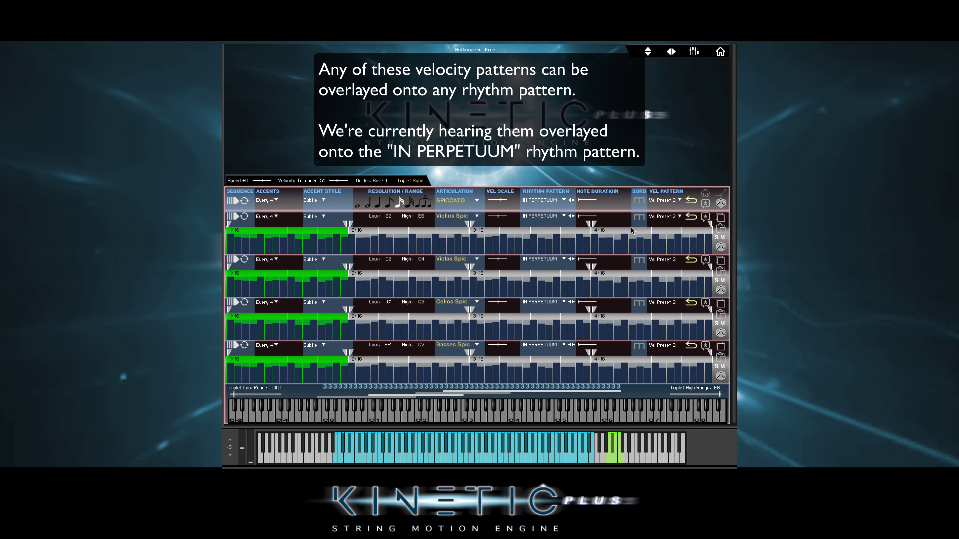
left_click(661, 203)
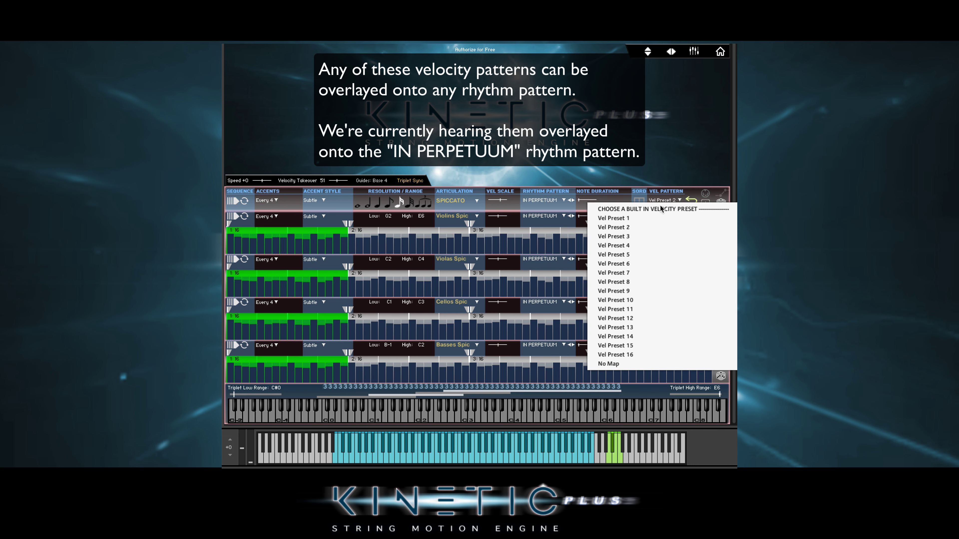
left_click(643, 255)
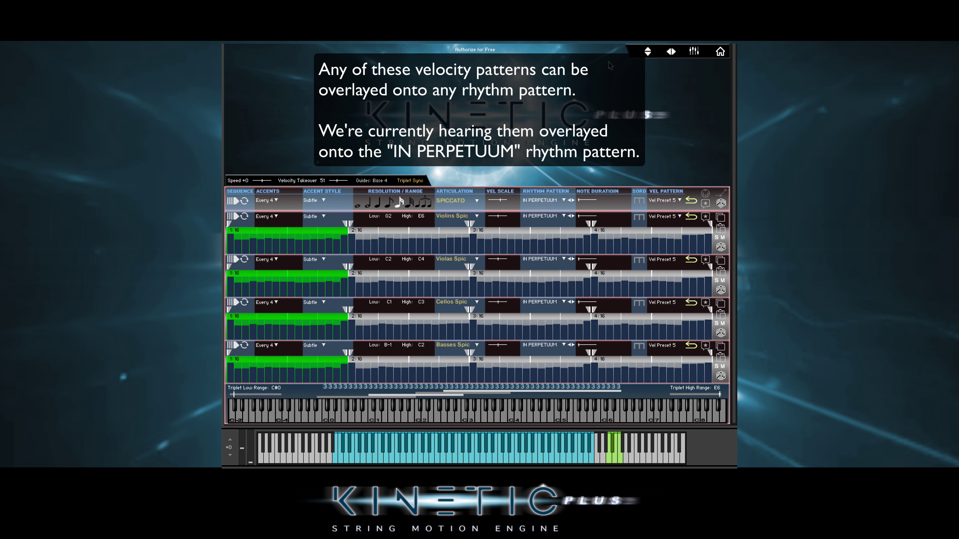
left_click(659, 203)
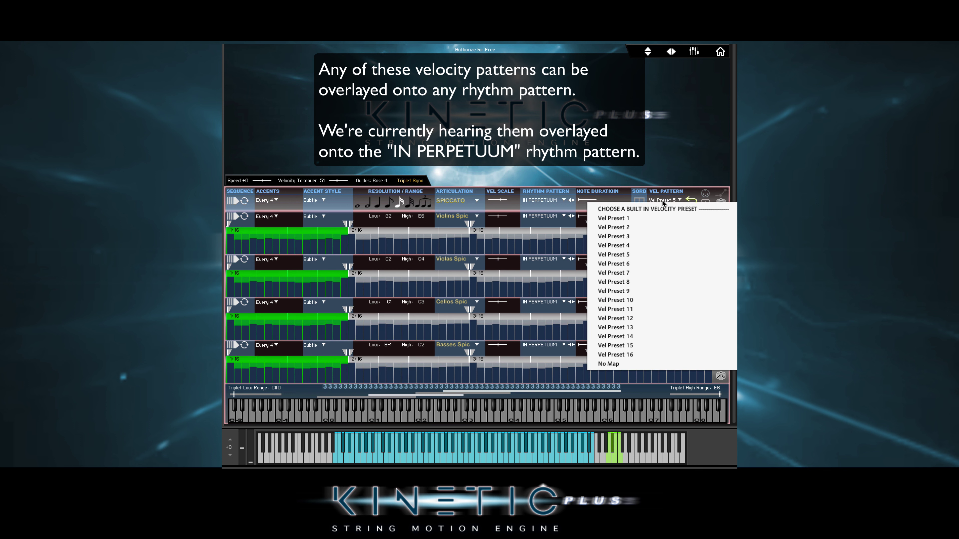
left_click(628, 273)
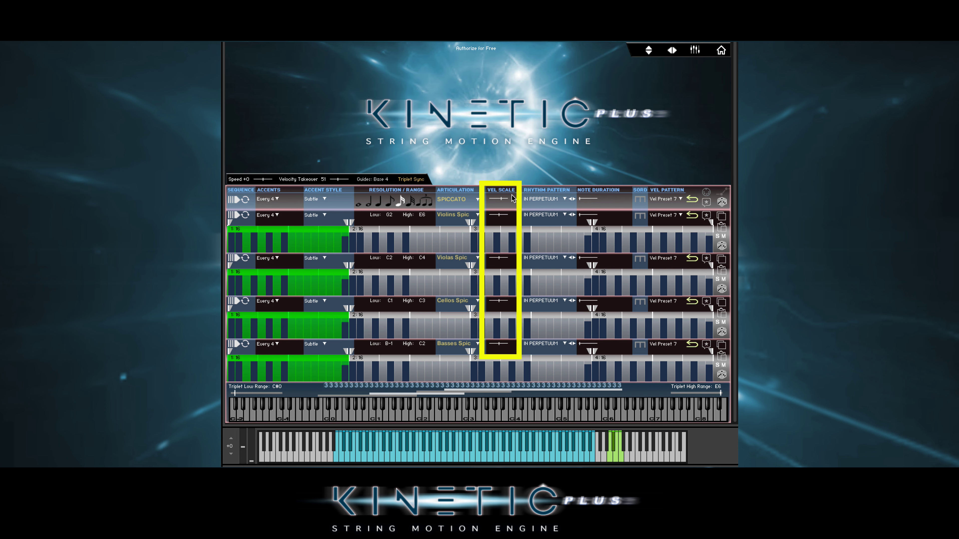
Step: Lower the master VEL SCALE to minimum, then undo back to Vel Preset 1
left_click_drag(502, 202, 495, 201)
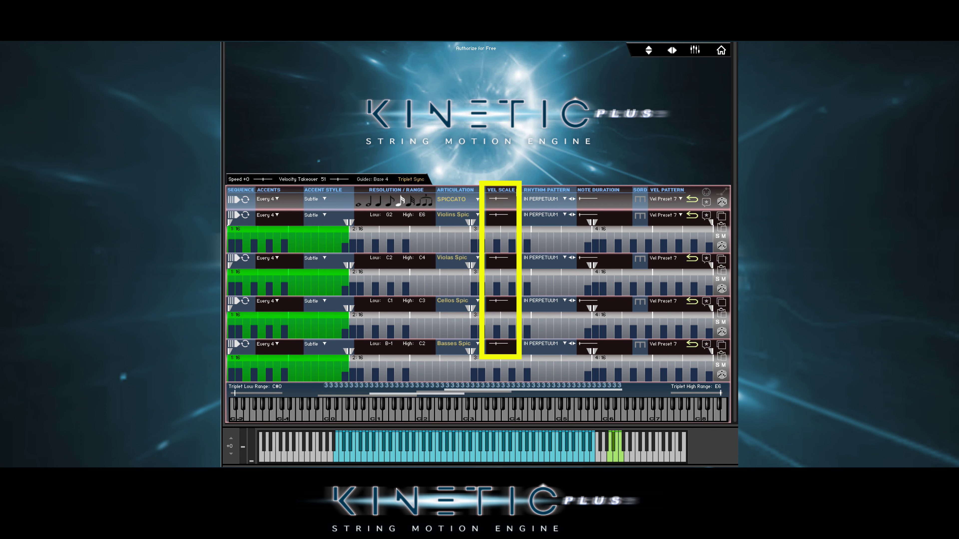
left_click_drag(497, 199, 512, 203)
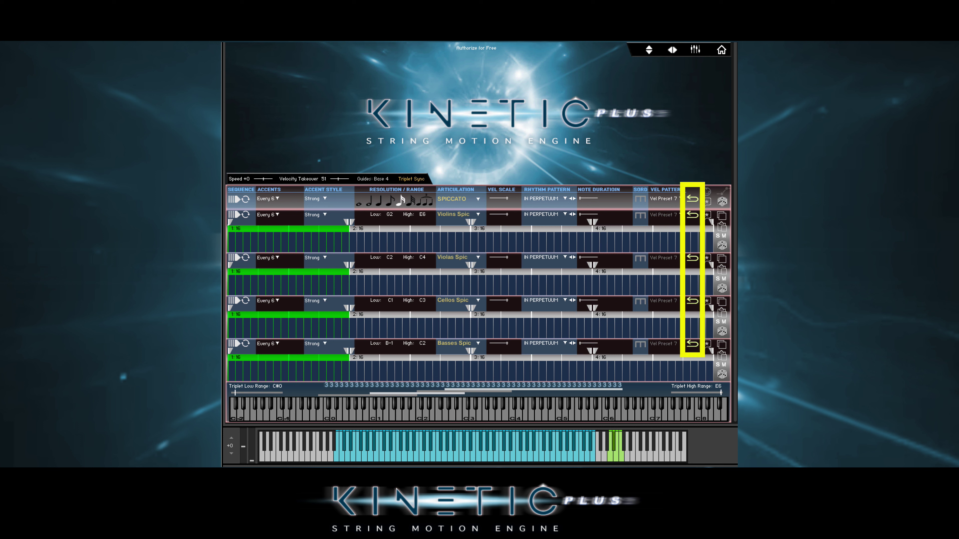
left_click(693, 200)
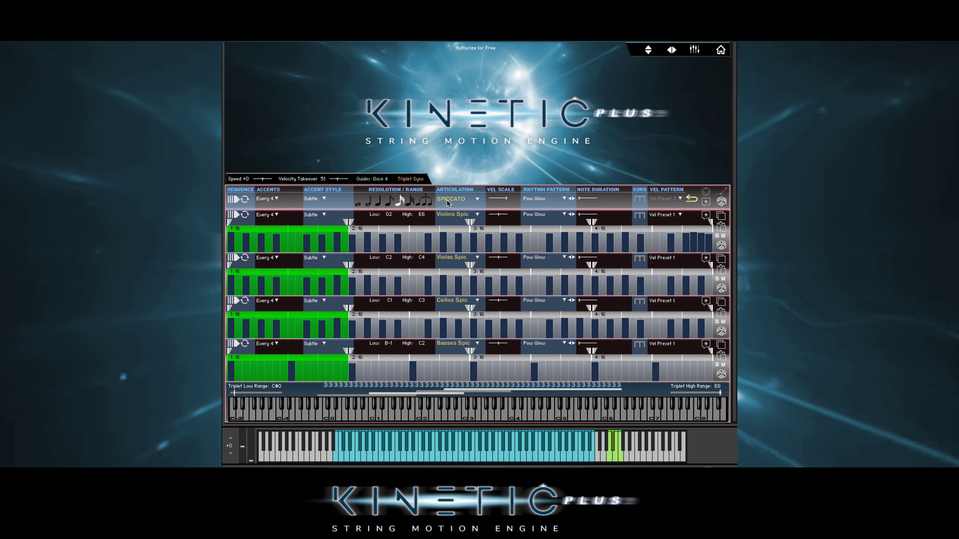
Step: Switch the master articulation through Pizzicato, Marcato, Detache, Col Legno and Bartok Pizz
left_click(449, 200)
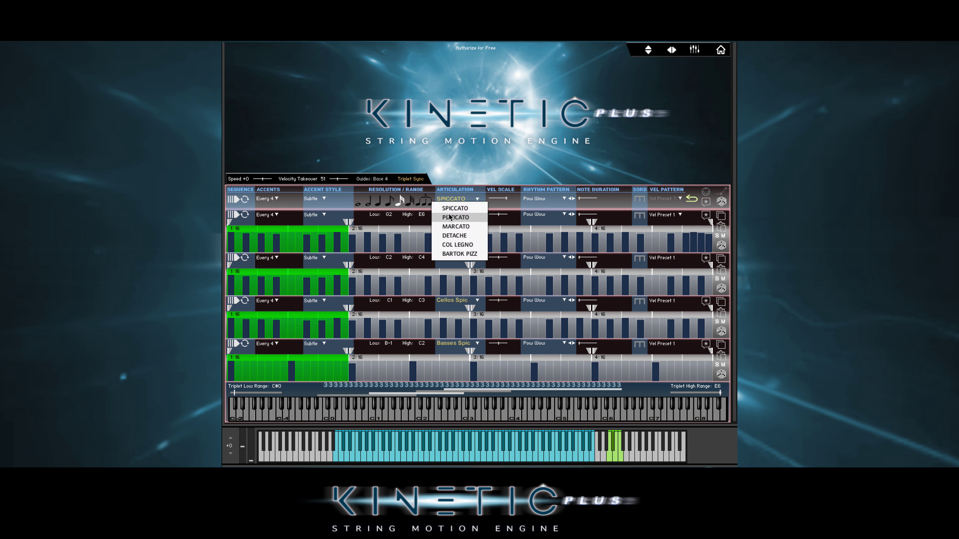
left_click(449, 218)
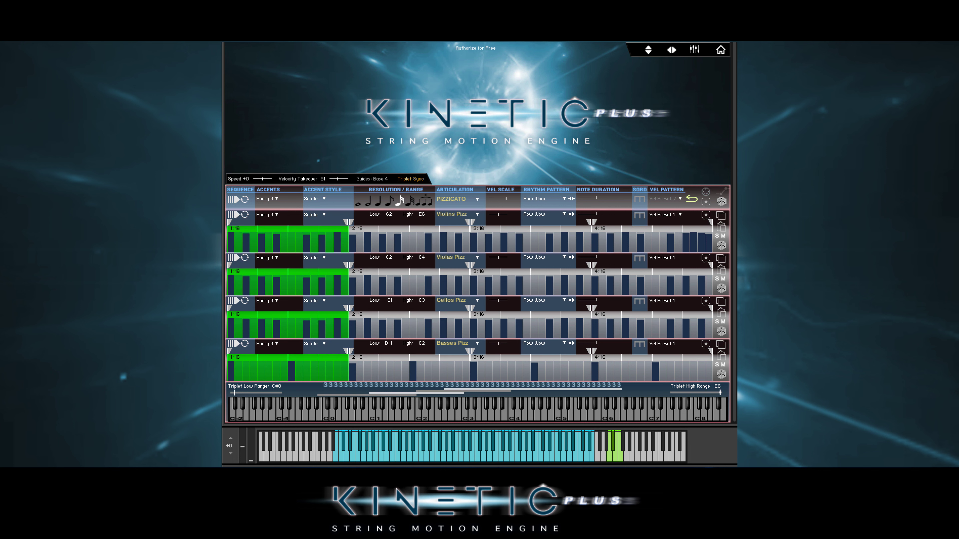
left_click(458, 200)
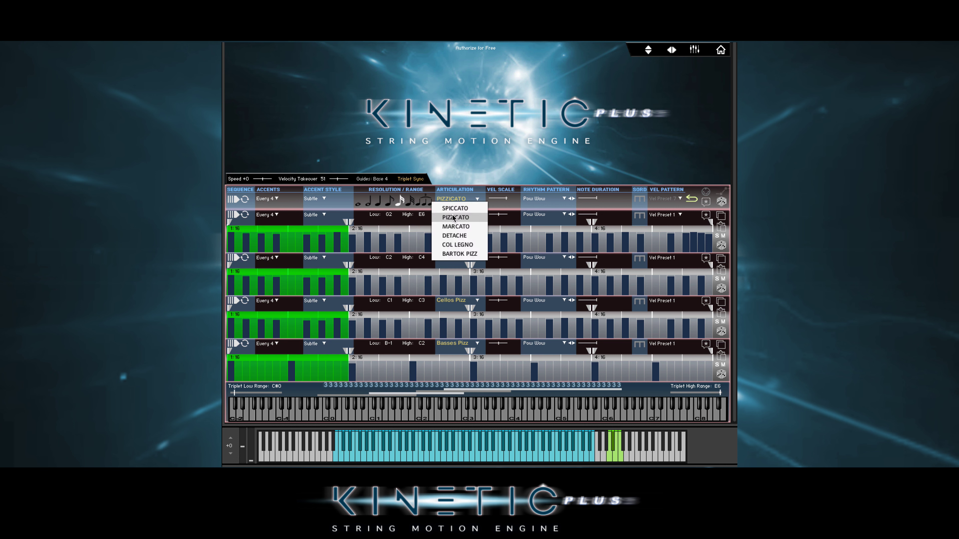
left_click(456, 227)
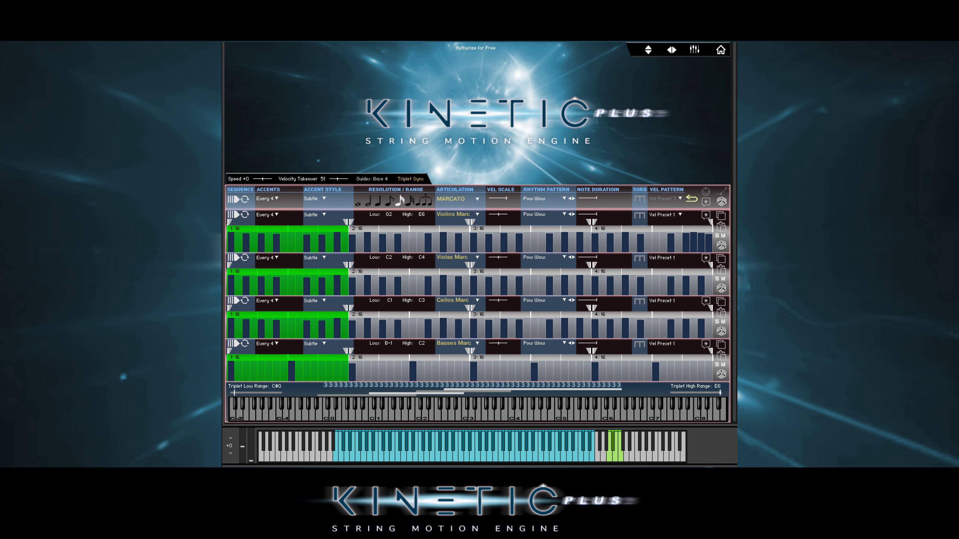
left_click(458, 199)
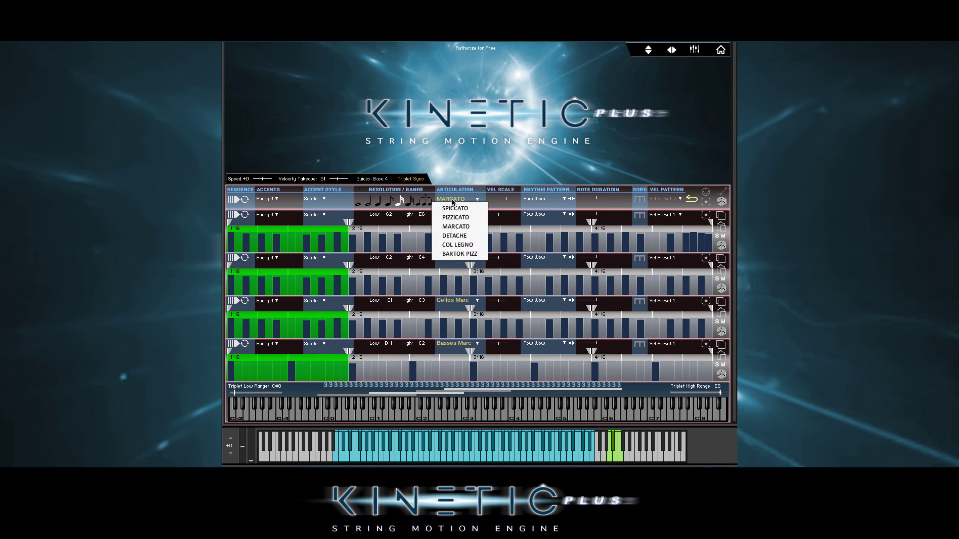
left_click(457, 238)
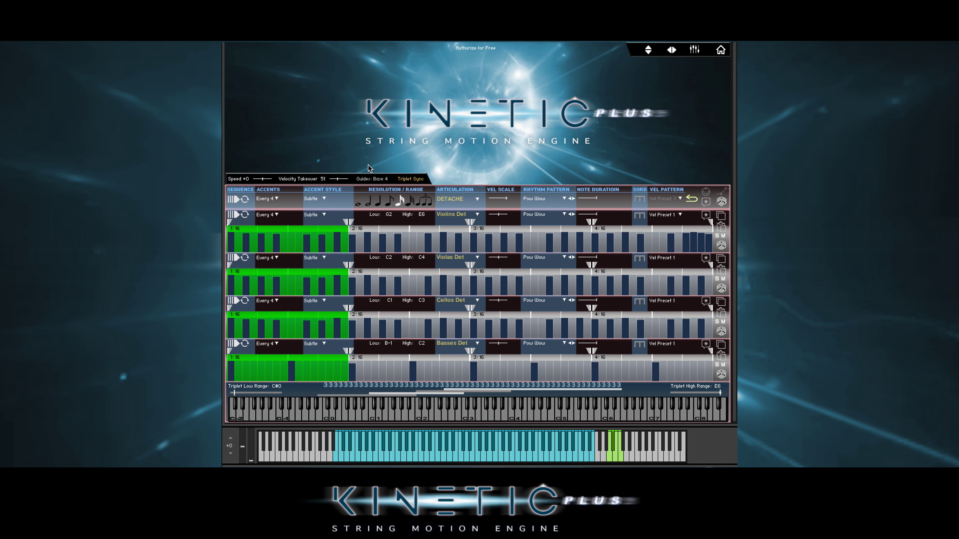
left_click(457, 201)
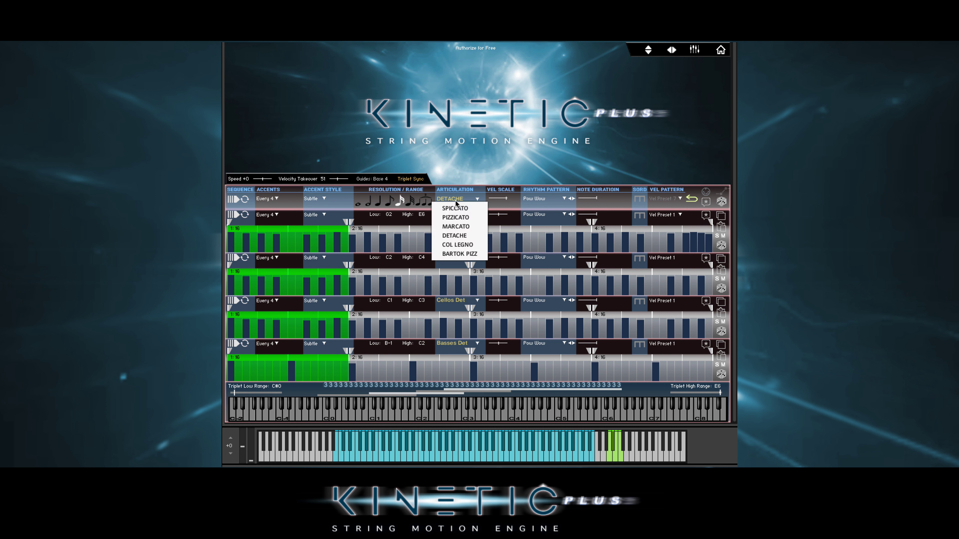
left_click(457, 244)
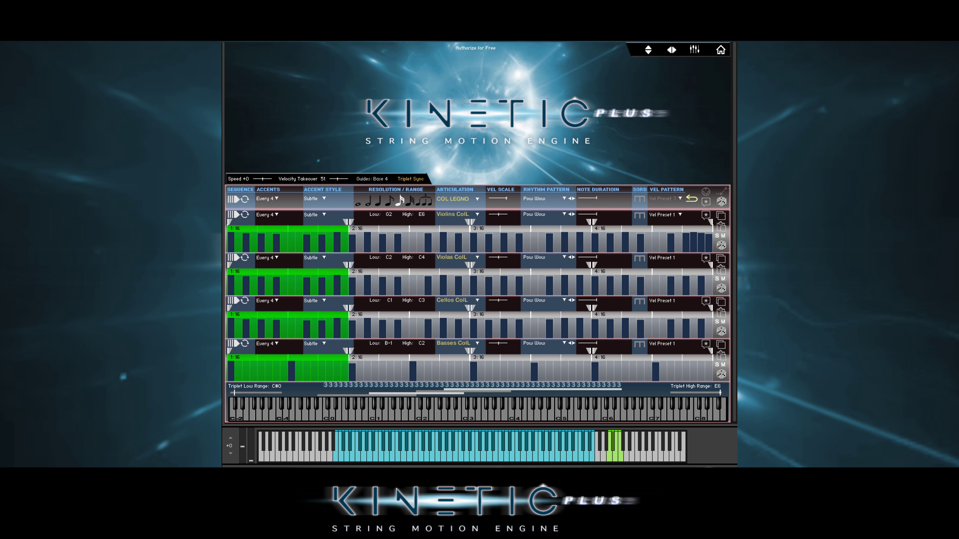
left_click(456, 199)
left_click(455, 258)
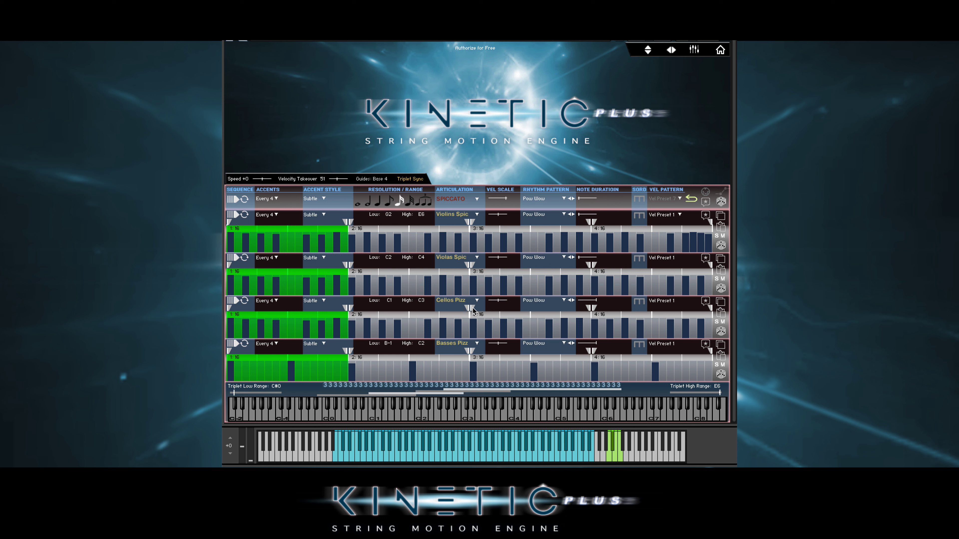
Step: Change one row's articulation and set the Basses row to Basses Pizz
left_click(454, 301)
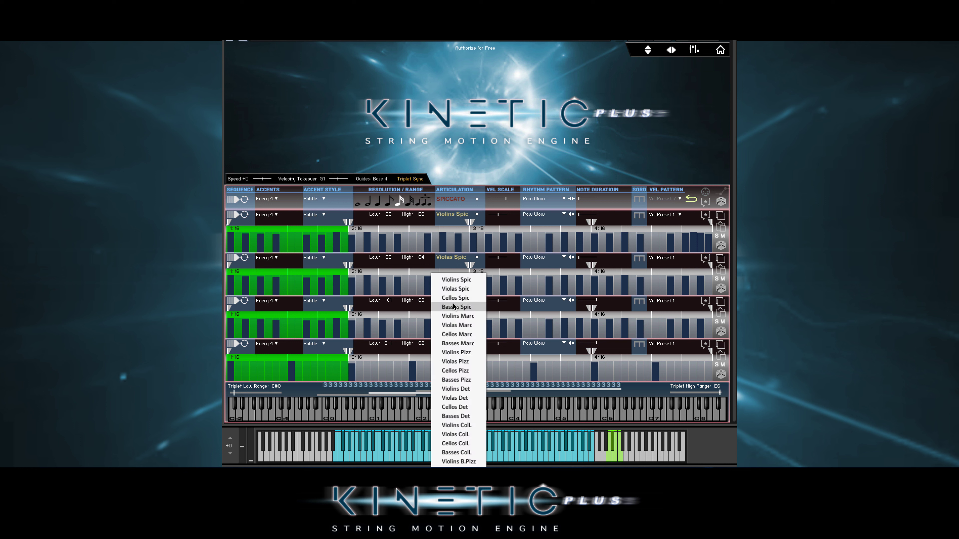
left_click(455, 370)
left_click(449, 347)
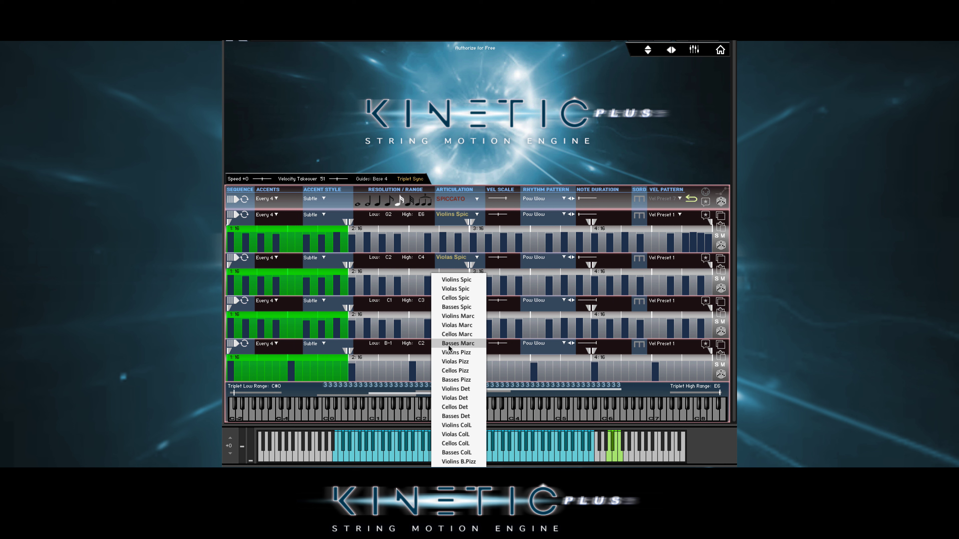
left_click(455, 379)
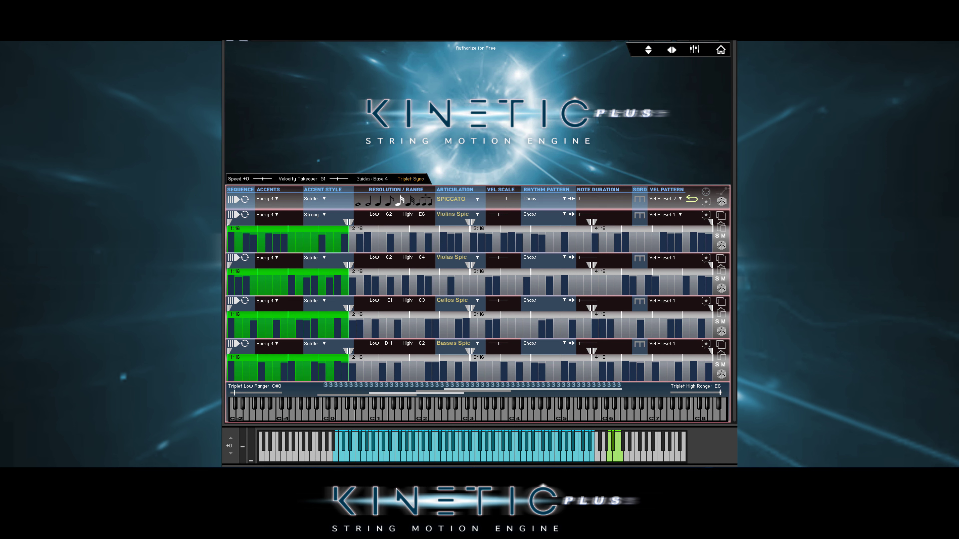
Step: Open the COMPOSE panel from the header to show the Timeline Edits lanes
left_click(649, 51)
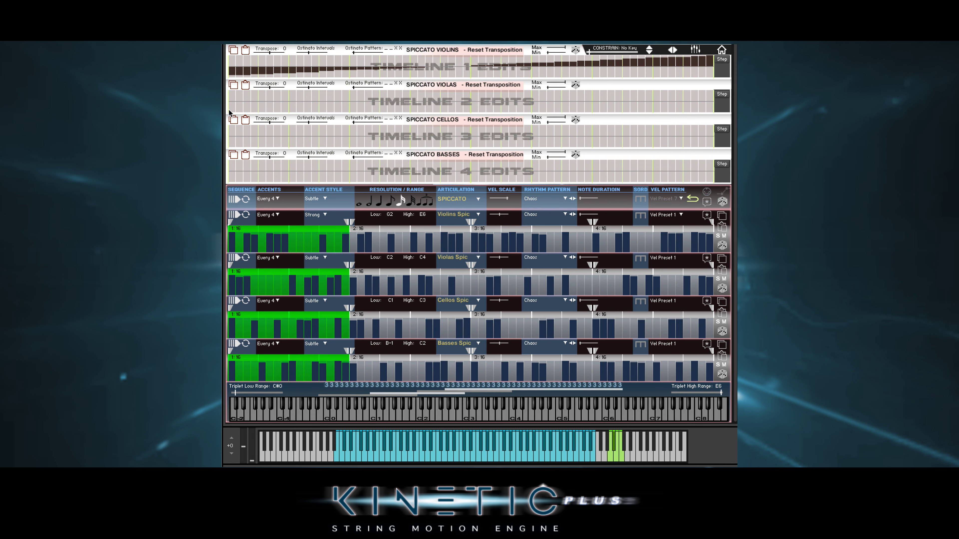
Step: Draw falling ramps across the Timeline 3 and Timeline 4 edit lanes
left_click_drag(230, 127, 714, 147)
left_click_drag(231, 162, 734, 182)
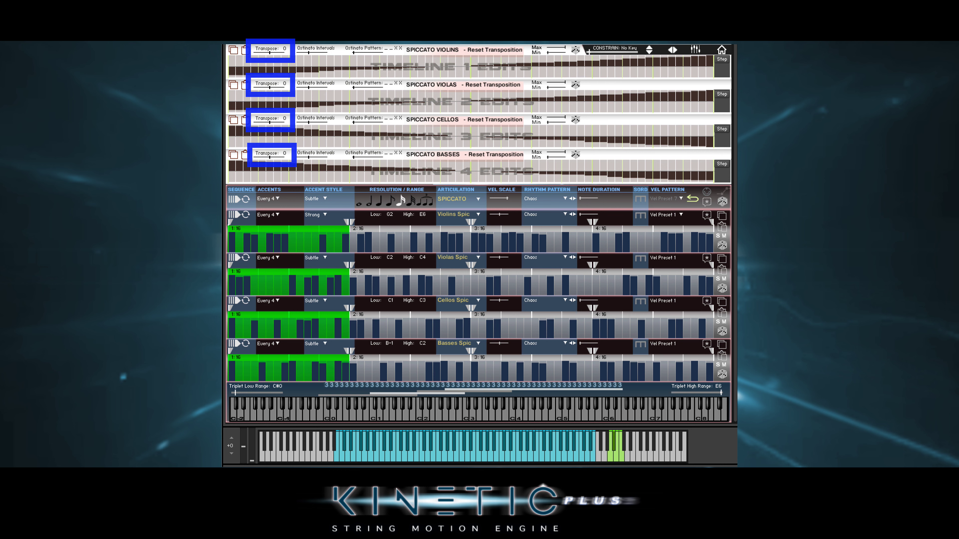
Step: Transpose Violins to -5 and Cellos to 7, then reset all four transpositions to 0
left_click_drag(267, 52, 270, 90)
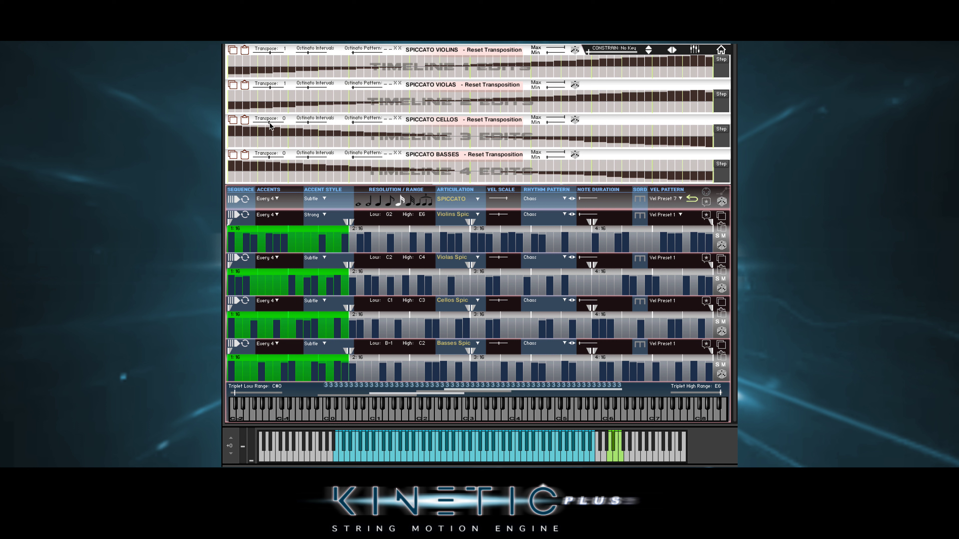
left_click_drag(270, 125, 249, 129)
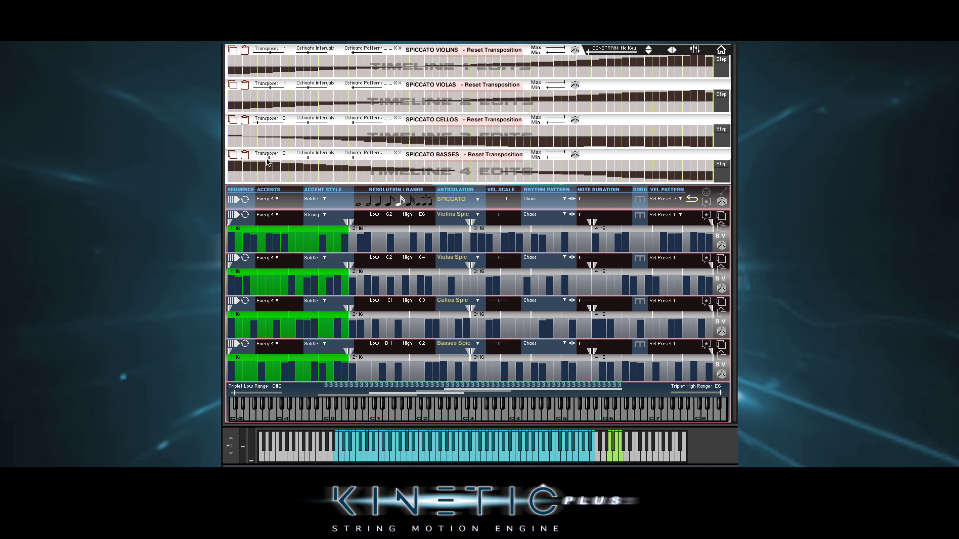
left_click_drag(270, 160, 259, 163)
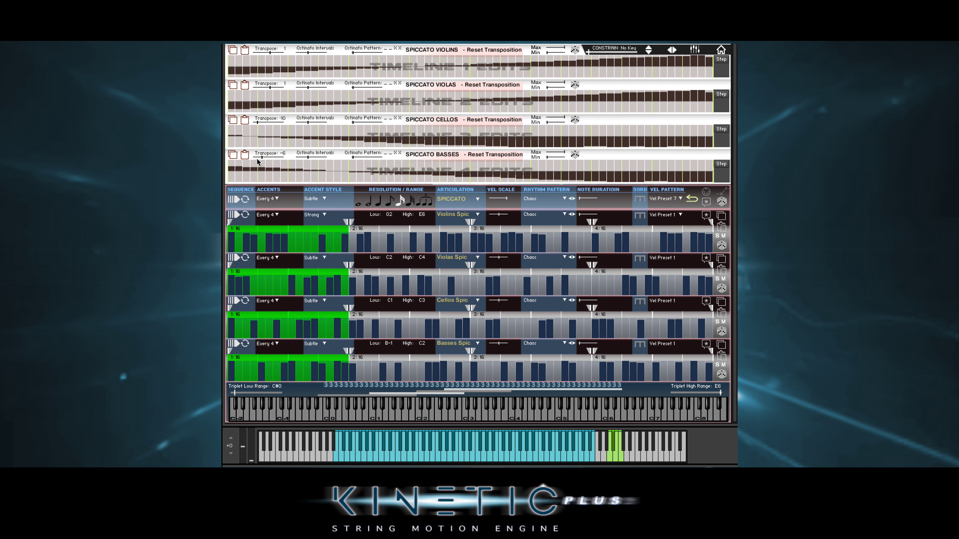
left_click(269, 56, "ctrl")
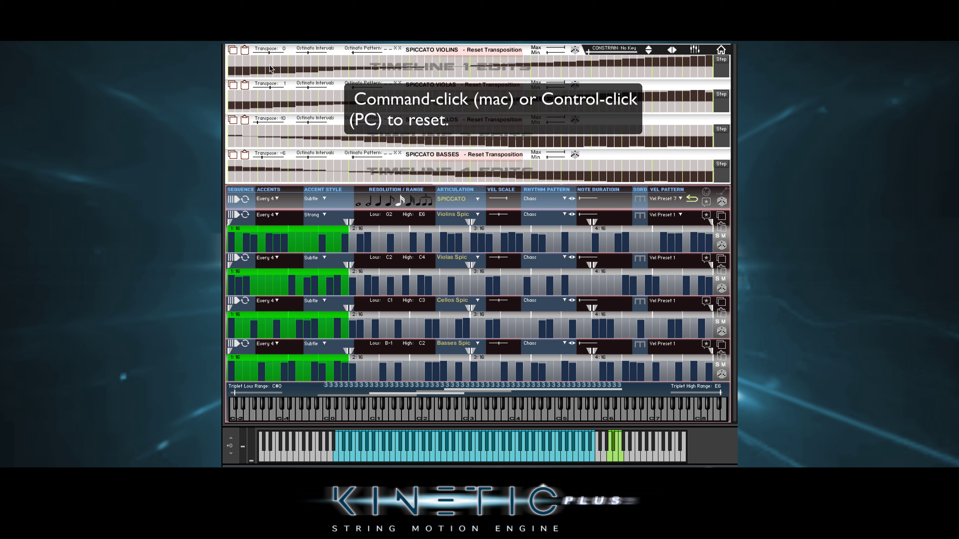
left_click(270, 87, "ctrl")
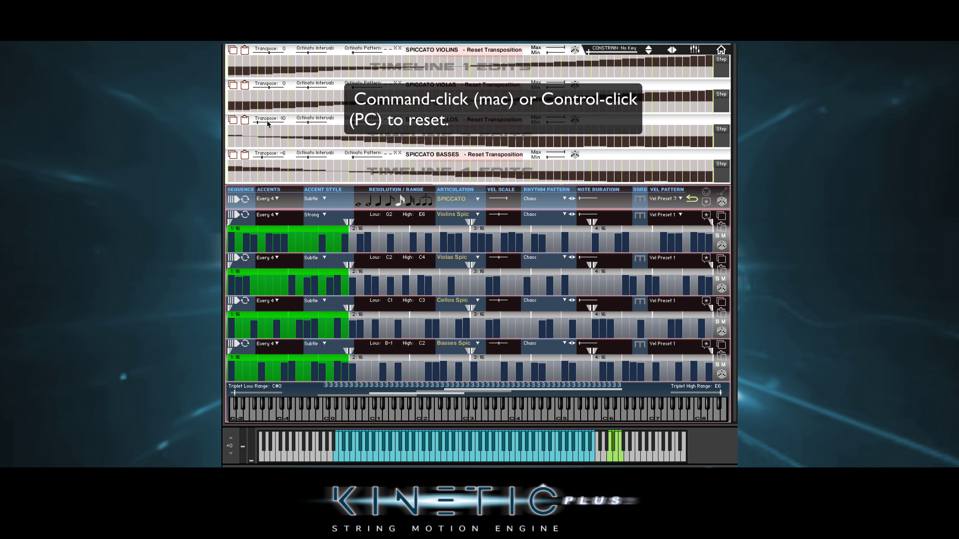
left_click(267, 123, "ctrl")
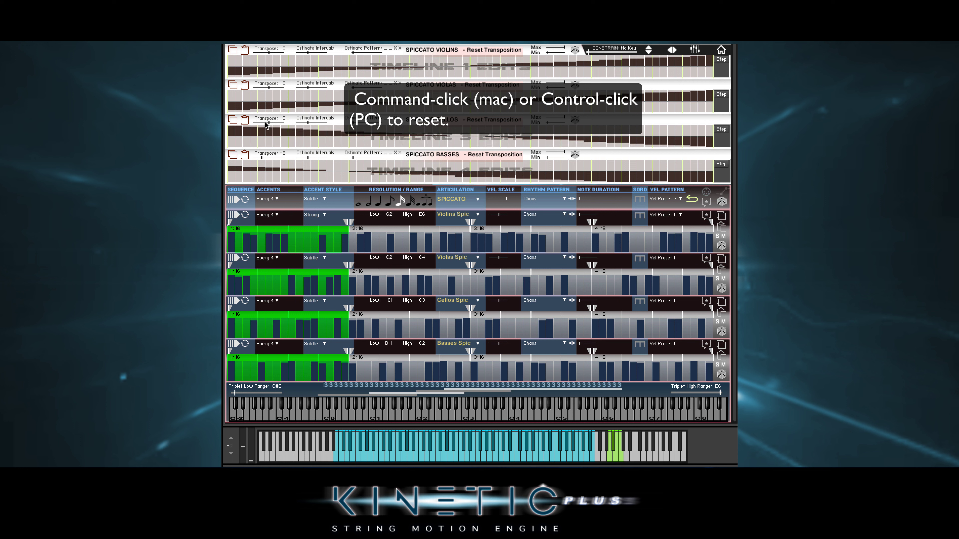
left_click(266, 157, "ctrl")
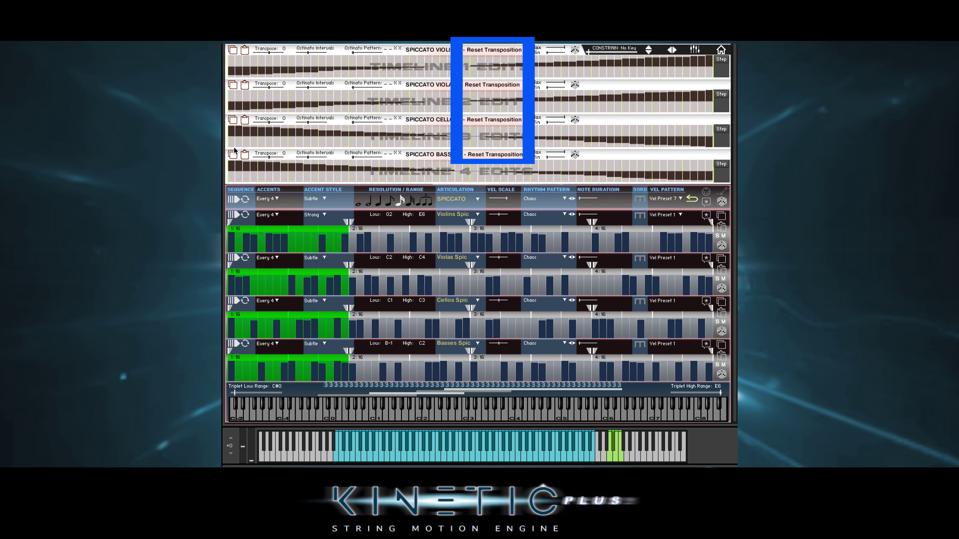
Step: Clear the transposition edits on the Violins, Violas, Cellos and Basses timelines
left_click(486, 48)
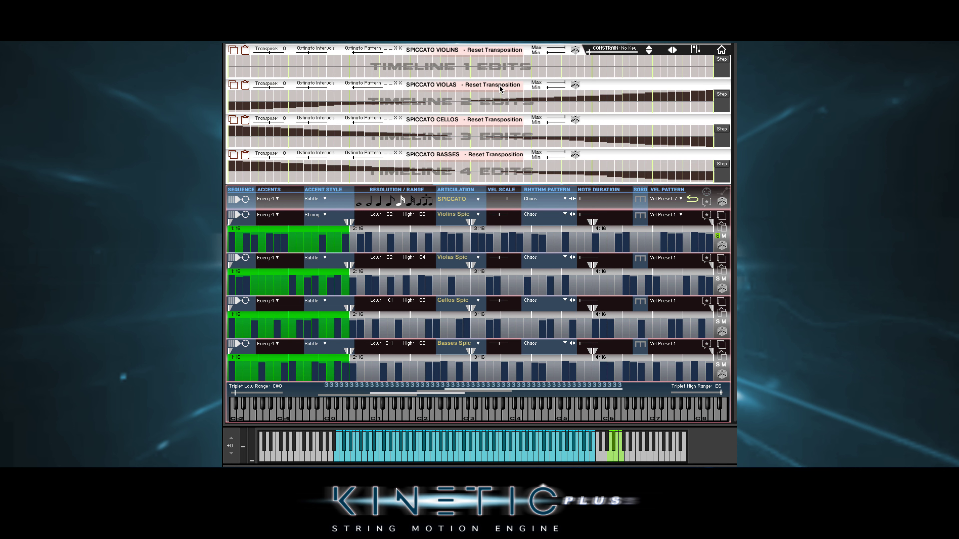
left_click(498, 87)
left_click(502, 120)
left_click(502, 154)
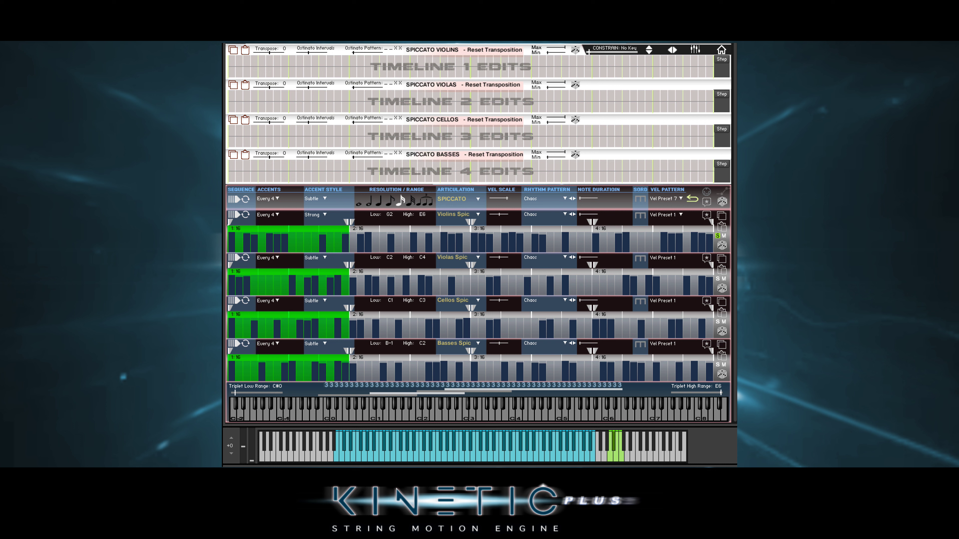
Step: Choose Half Step Up as the Violins, Violas, Cellos and Basses ostinato interval
left_click(311, 48)
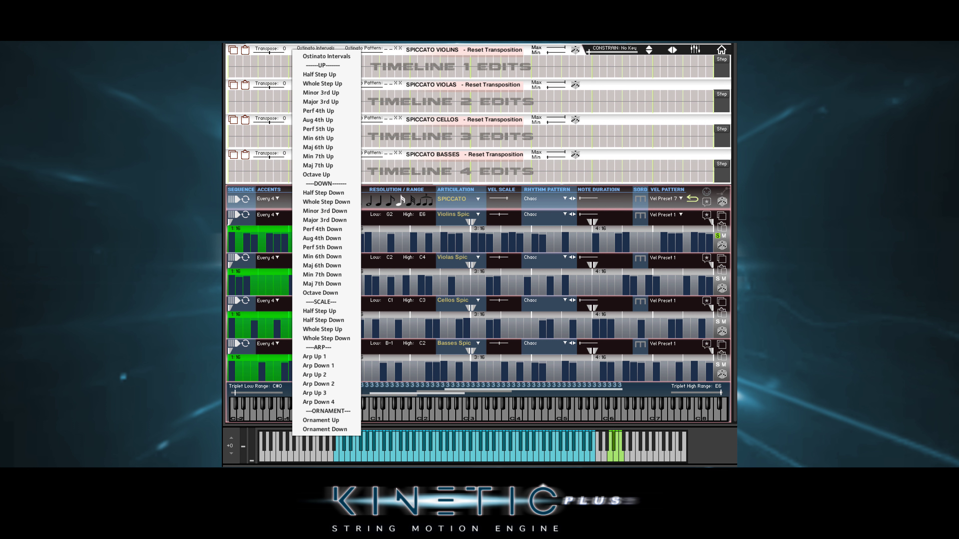
left_click(326, 48)
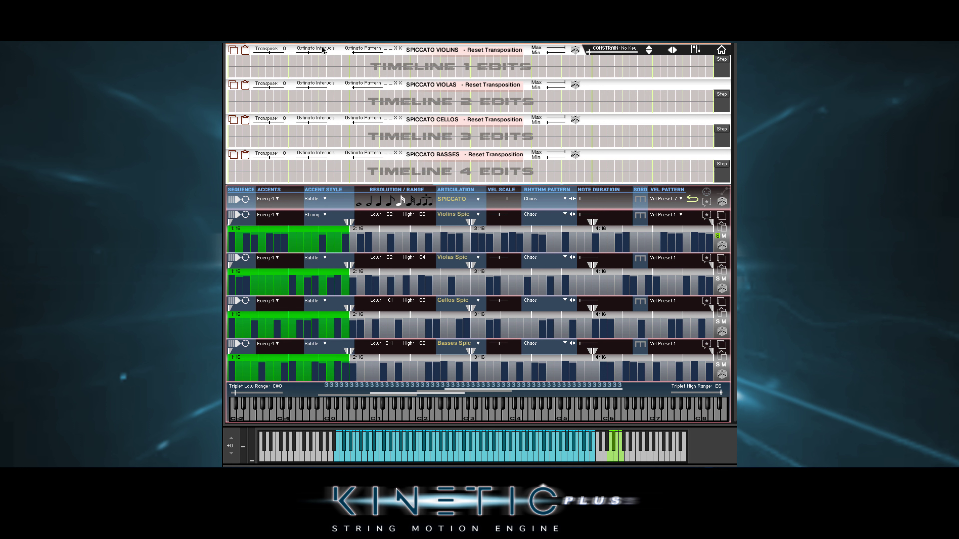
left_click(308, 51)
left_click(309, 86)
left_click(309, 120)
left_click(310, 131)
left_click_drag(309, 157, 311, 160)
left_click(310, 158)
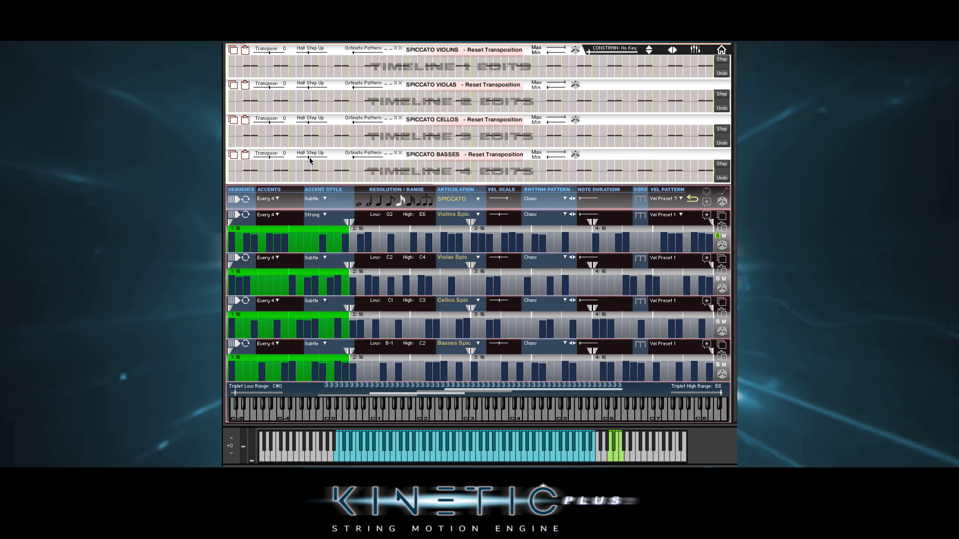
left_click(538, 199)
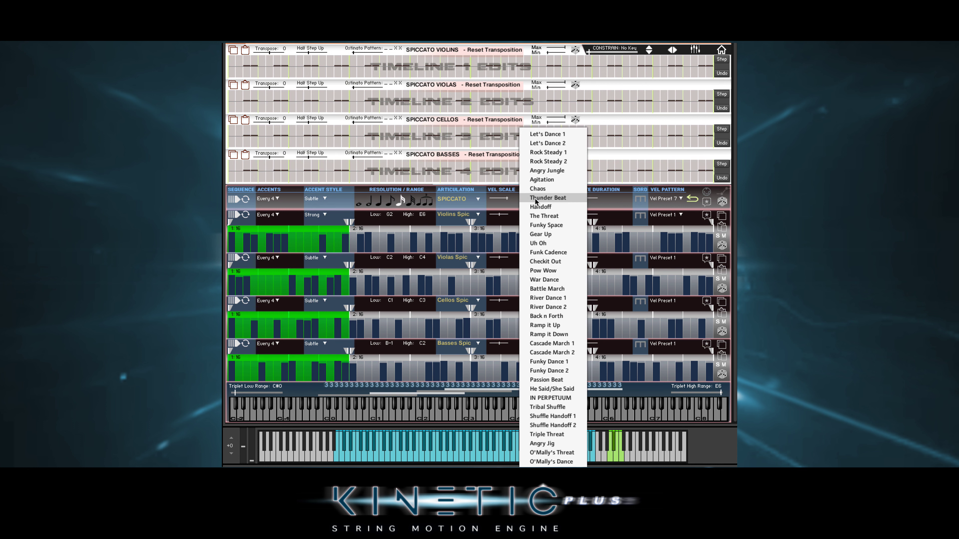
Step: Choose the IN PERPETUUM rhythm, then _ X X X for every timeline's ostinato pattern
left_click(559, 398)
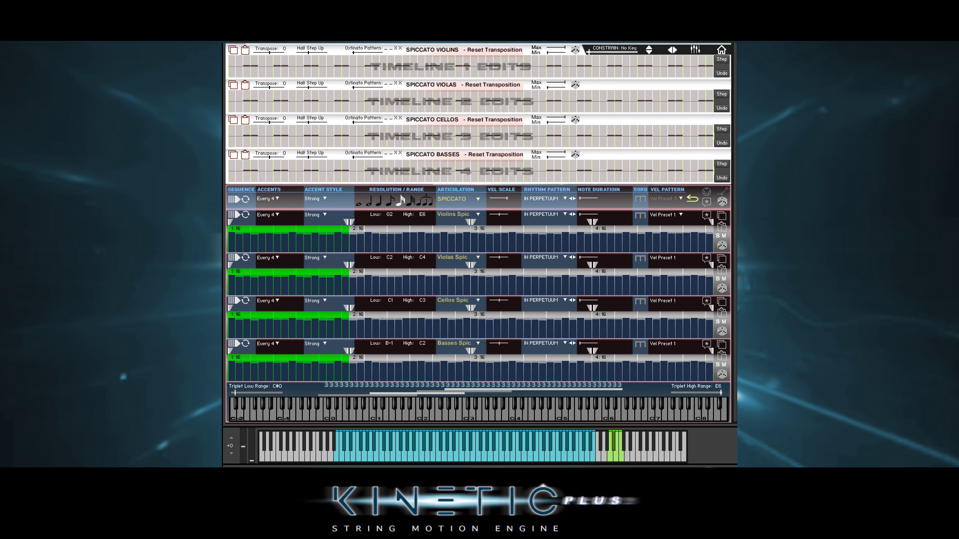
left_click(373, 49)
left_click(377, 71)
left_click(374, 83)
left_click(374, 100)
left_click(372, 118)
left_click(378, 136)
left_click(373, 153)
left_click(371, 167)
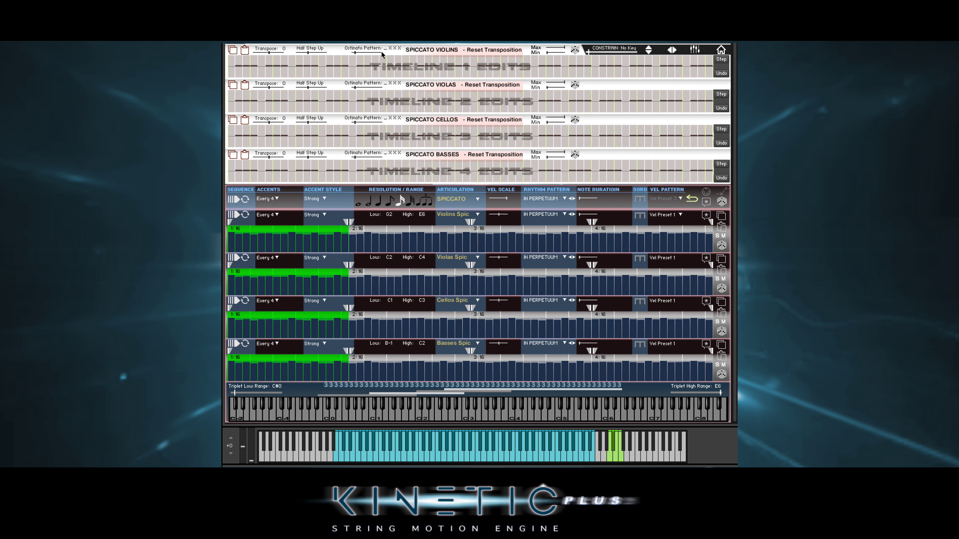
Step: Set the Violins, Violas, Cellos and Basses ostinato patterns to X _ _ _
left_click(373, 47)
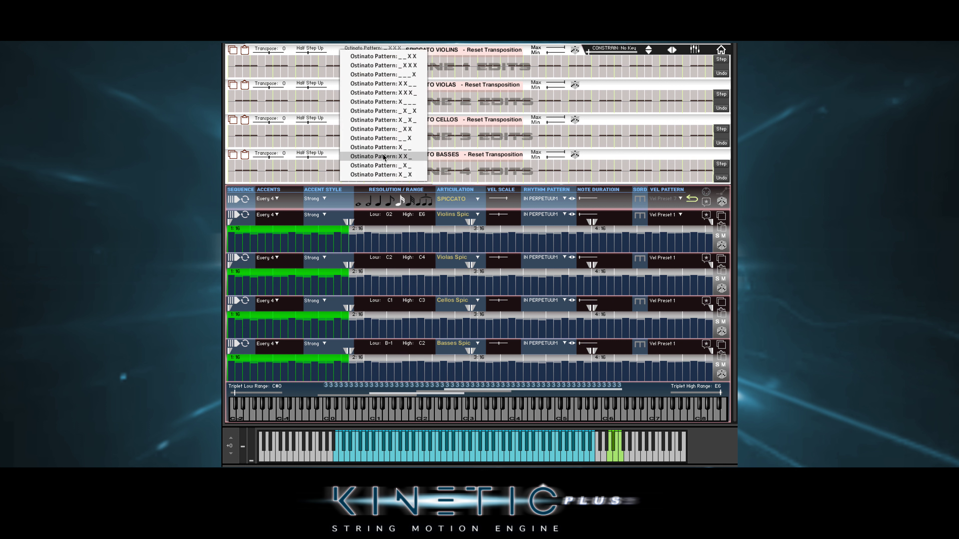
left_click(393, 102)
left_click(381, 83)
left_click(373, 136)
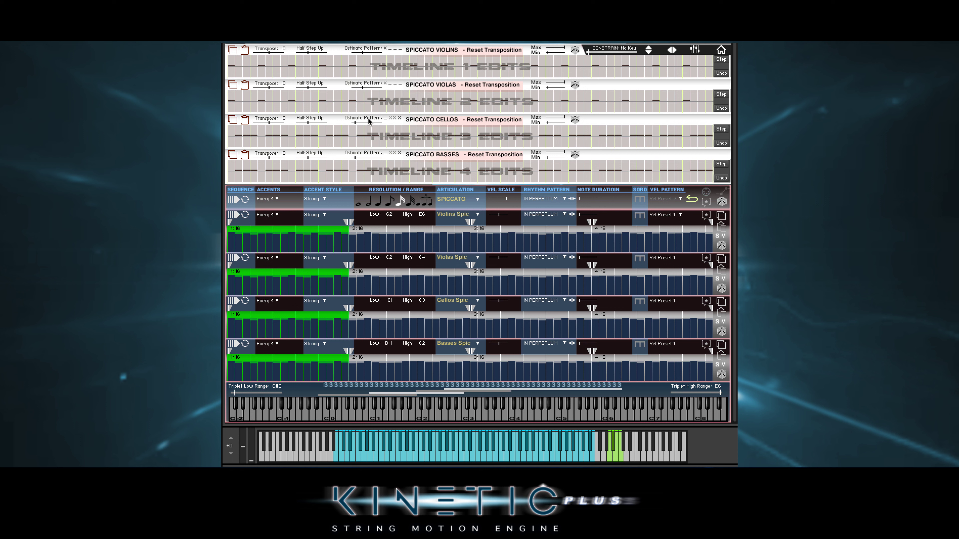
left_click(368, 118)
left_click(369, 172)
left_click(369, 151)
left_click(369, 207)
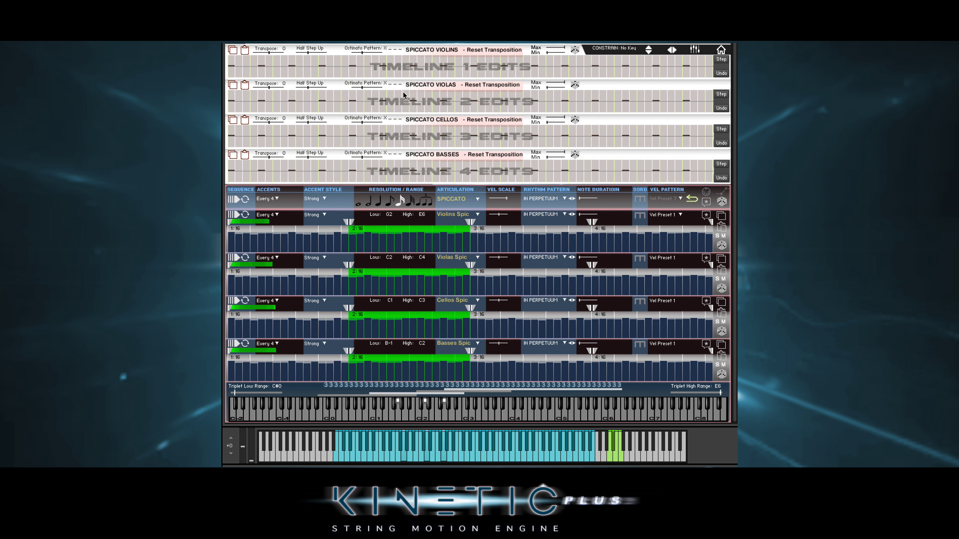
Step: Change all four timelines' ostinato patterns to _ _ X
left_click(372, 48)
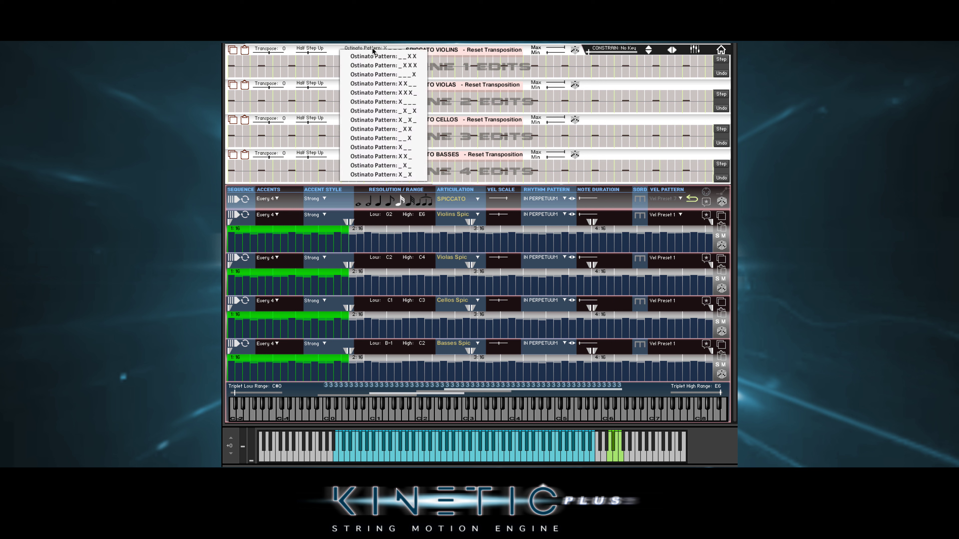
left_click(371, 138)
left_click(371, 82)
left_click(371, 172)
left_click(373, 120)
left_click(373, 207)
left_click(374, 154)
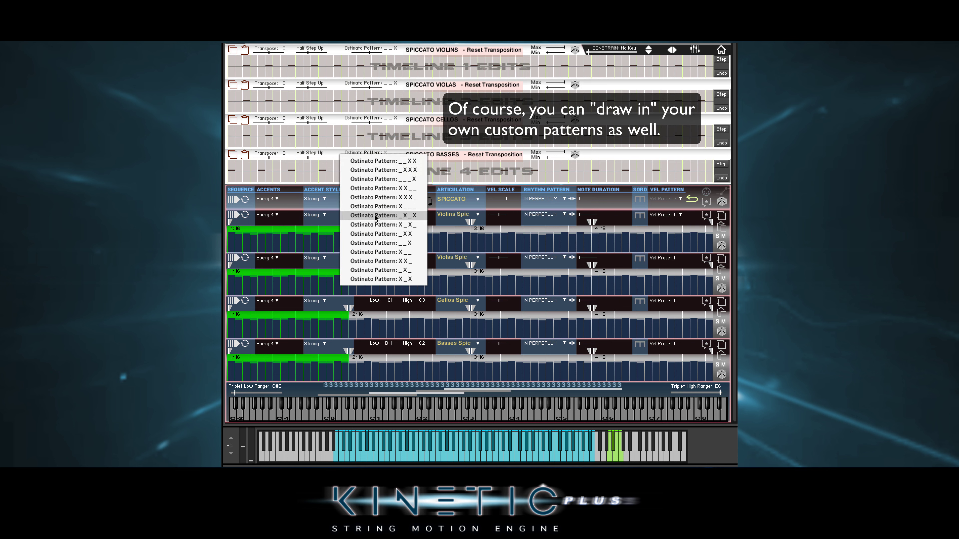
left_click(378, 242)
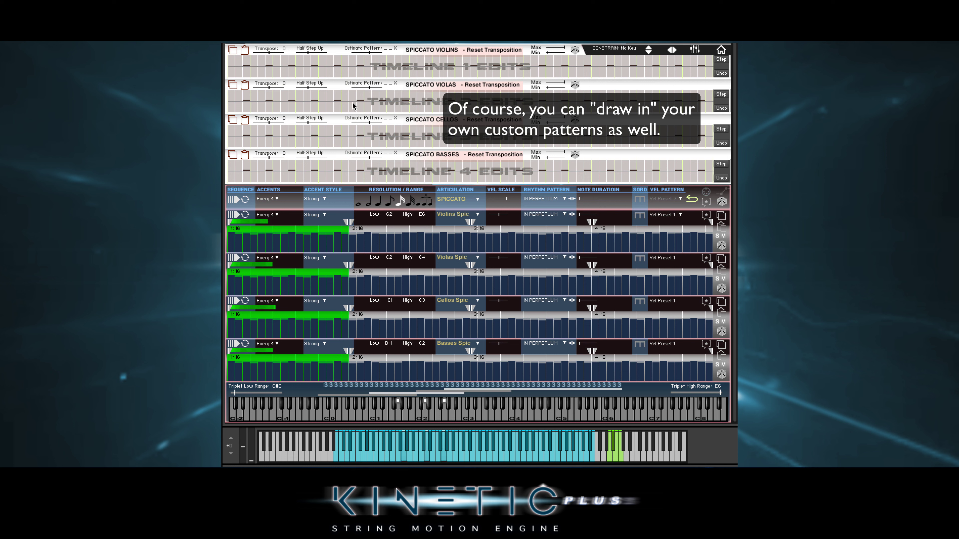
Step: Set the Violins, Violas, Cellos and Basses ostinato intervals to Whole Step Up
left_click(368, 50)
left_click(310, 48)
left_click(320, 75)
left_click(310, 83)
left_click(321, 118)
left_click(310, 117)
left_click(317, 142)
left_click(311, 153)
left_click(313, 144)
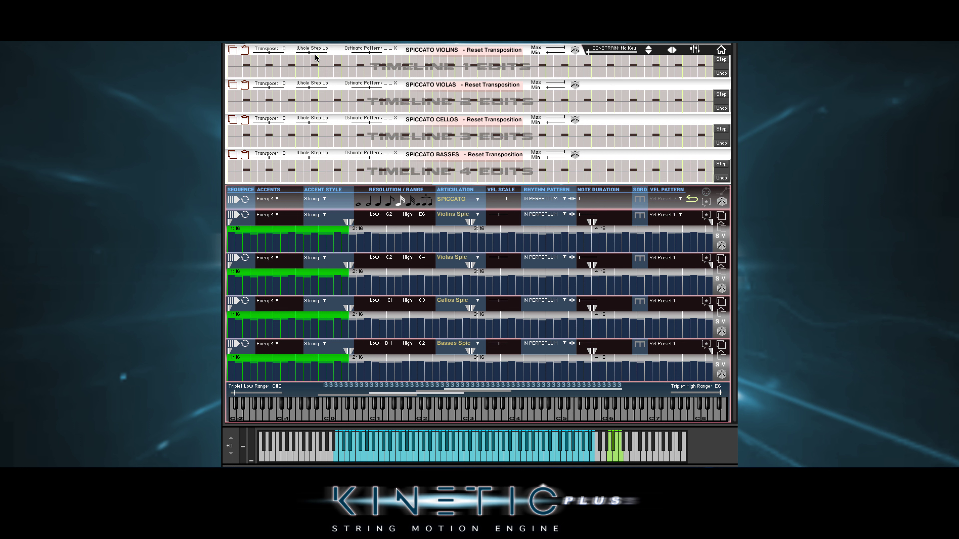
Step: Return all four ostinato intervals to Half Step Up, then slide the key constraint through C Maj/A Nat Min to C Harm. Minor
left_click(310, 48)
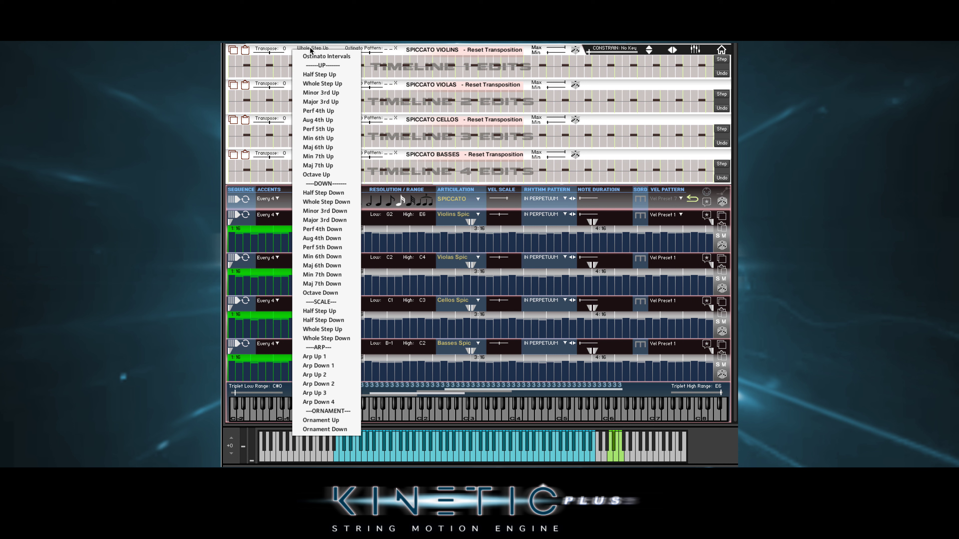
left_click(316, 76)
left_click(314, 83)
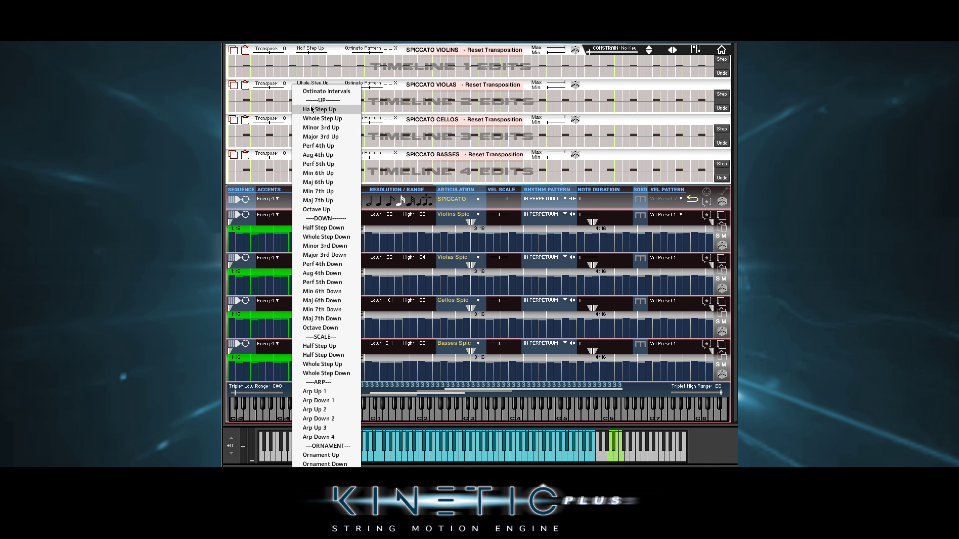
left_click(316, 112)
left_click(313, 120)
left_click(316, 136)
left_click(308, 152)
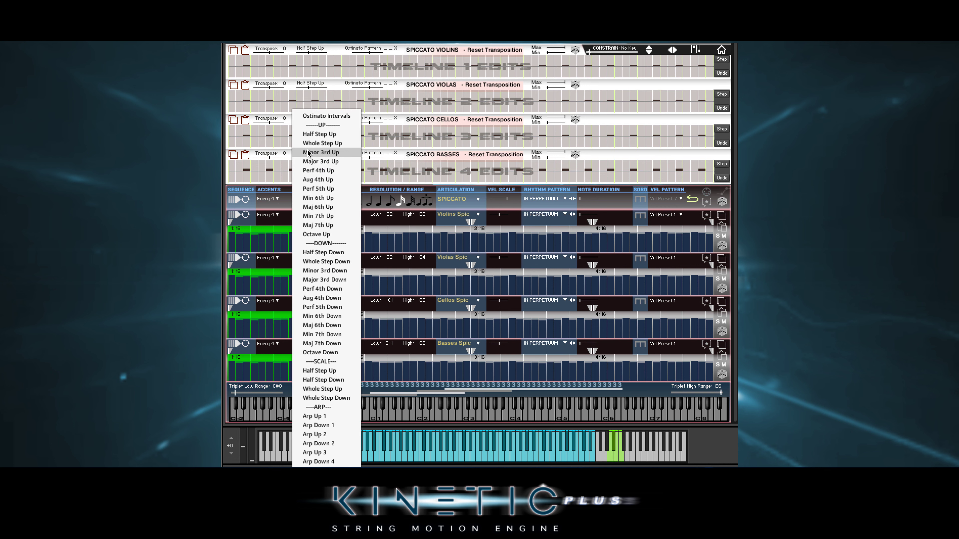
left_click(316, 135)
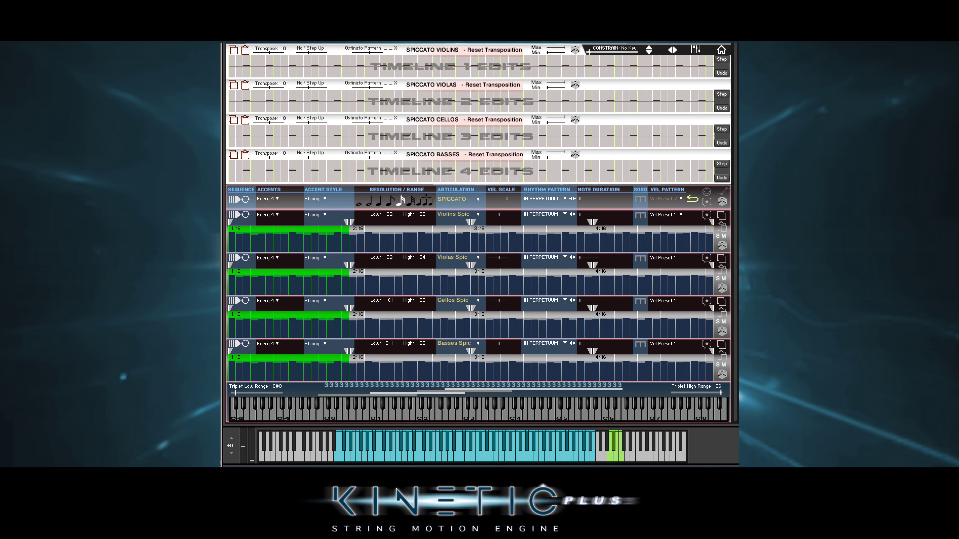
left_click_drag(589, 51, 591, 51)
left_click_drag(590, 51, 614, 52)
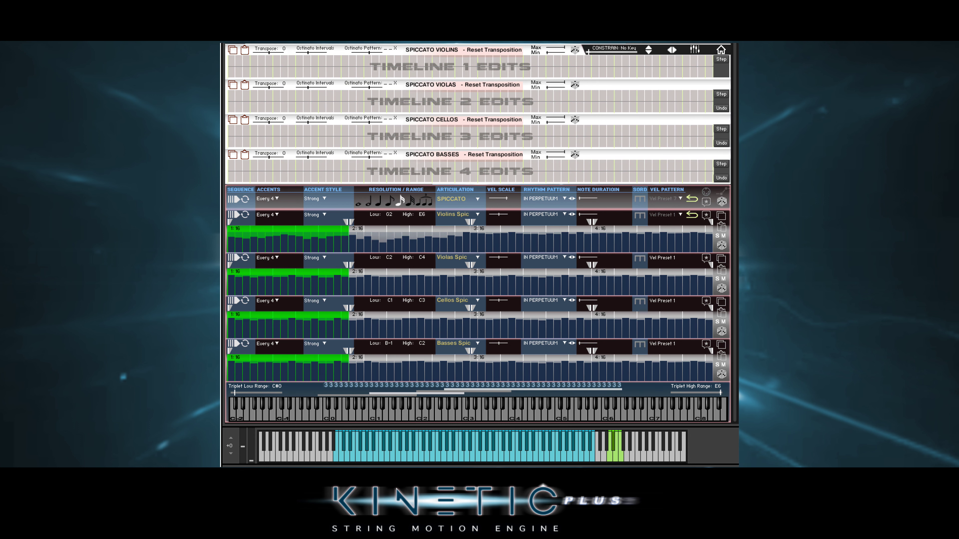
Step: Solo the Violins row, step-enter a Timeline 1 pattern including a rest, and keep it
left_click(717, 236)
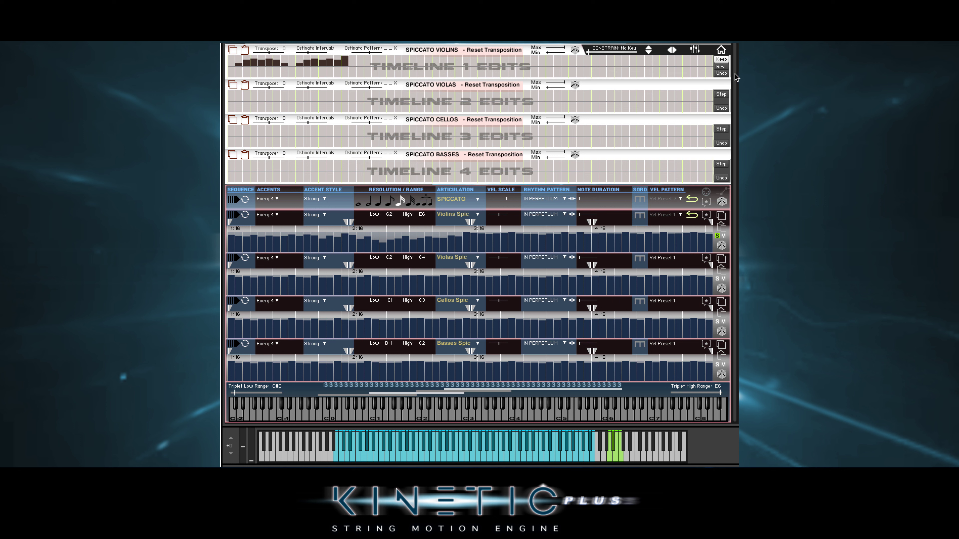
left_click(724, 67)
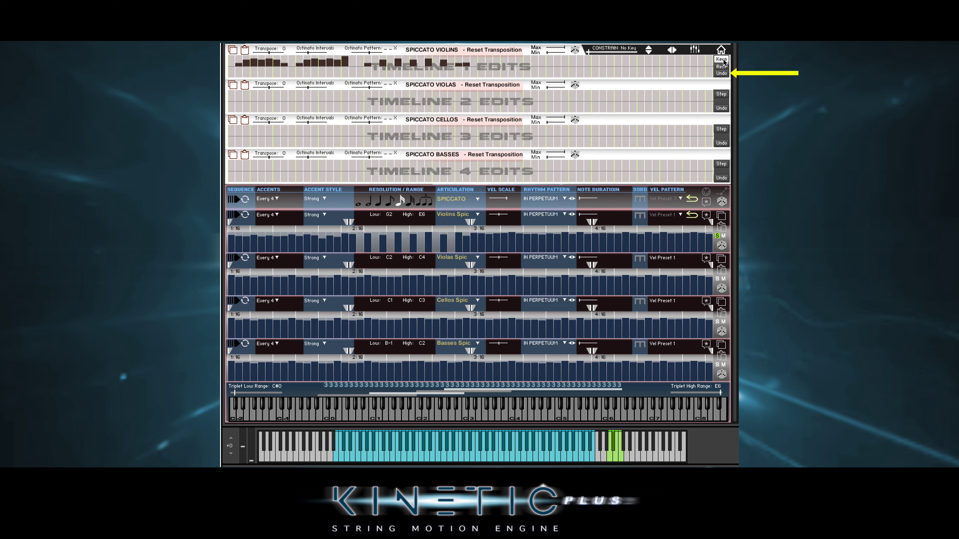
left_click(722, 59)
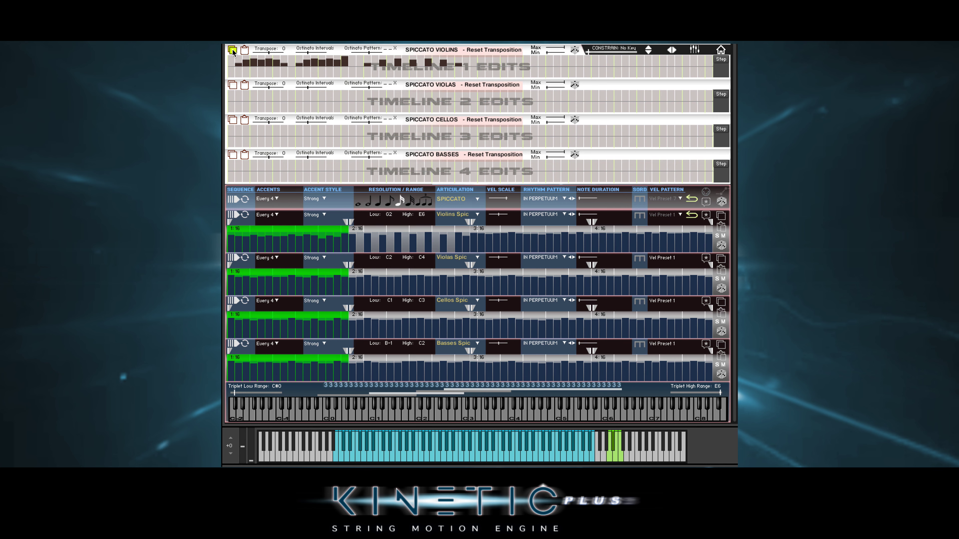
Step: Paste Timeline 1's custom pattern into Timelines 2, 3 and 4, then visit the Timeline Note Mixer page
left_click(232, 50)
left_click(245, 85)
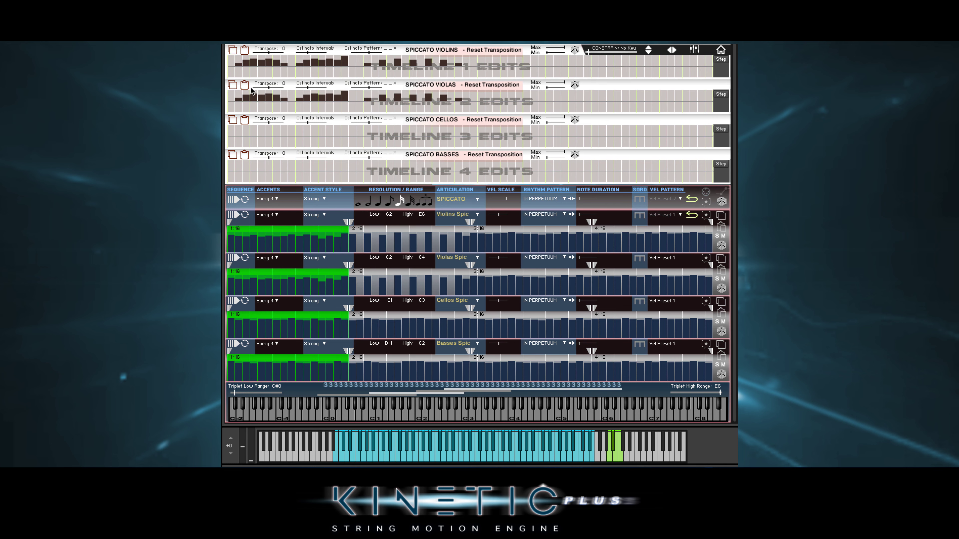
left_click(244, 120)
left_click(245, 154)
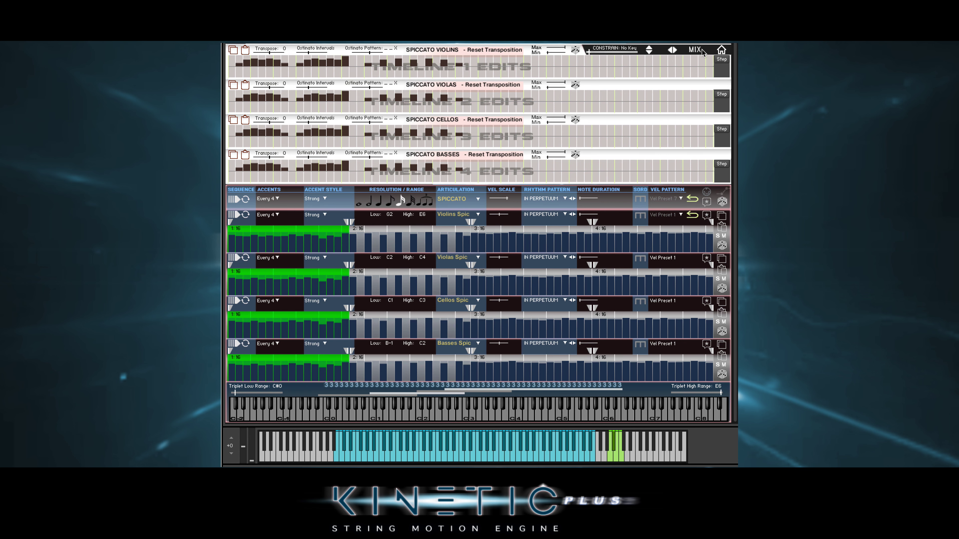
left_click(695, 50)
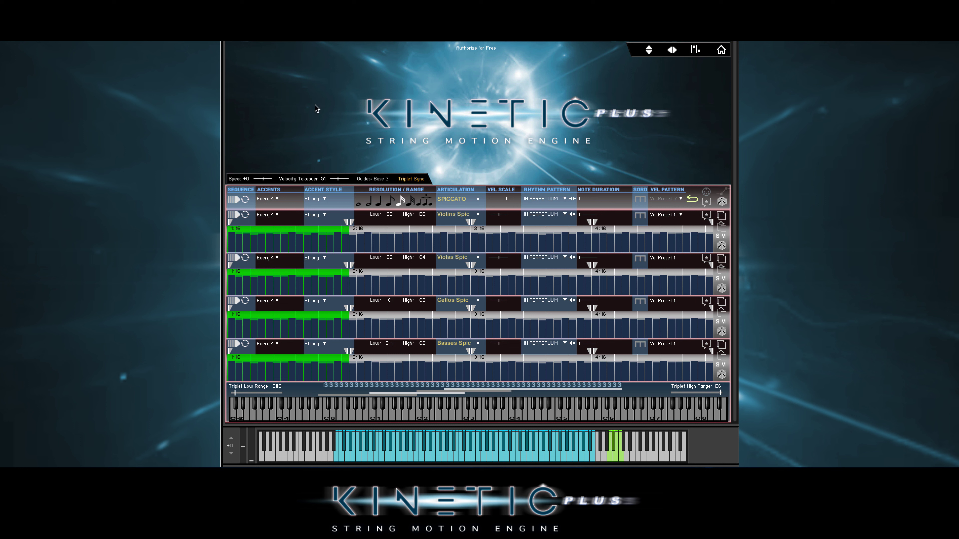
Step: MIDI-learn the Note Duration slider to the modwheel and show the CC assignment overview
right_click(591, 202)
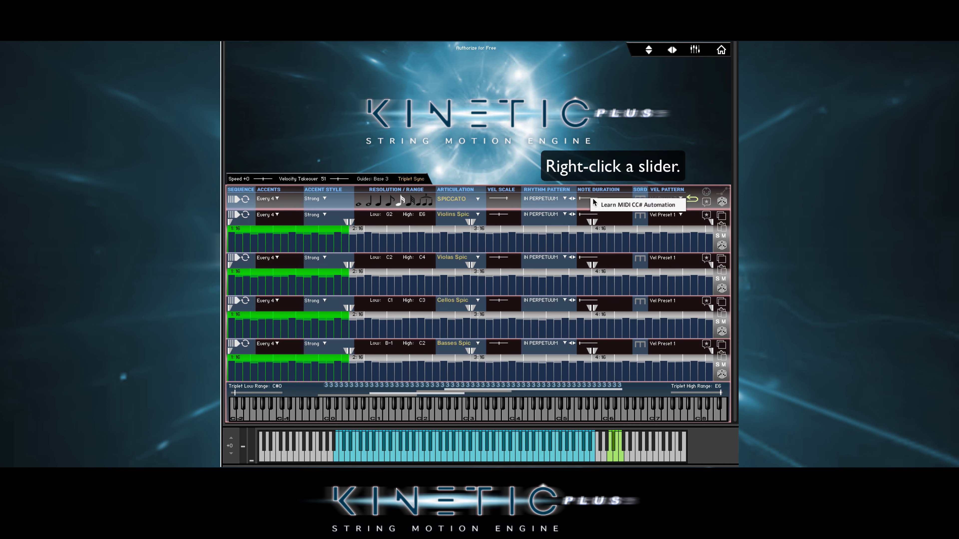
left_click(604, 207)
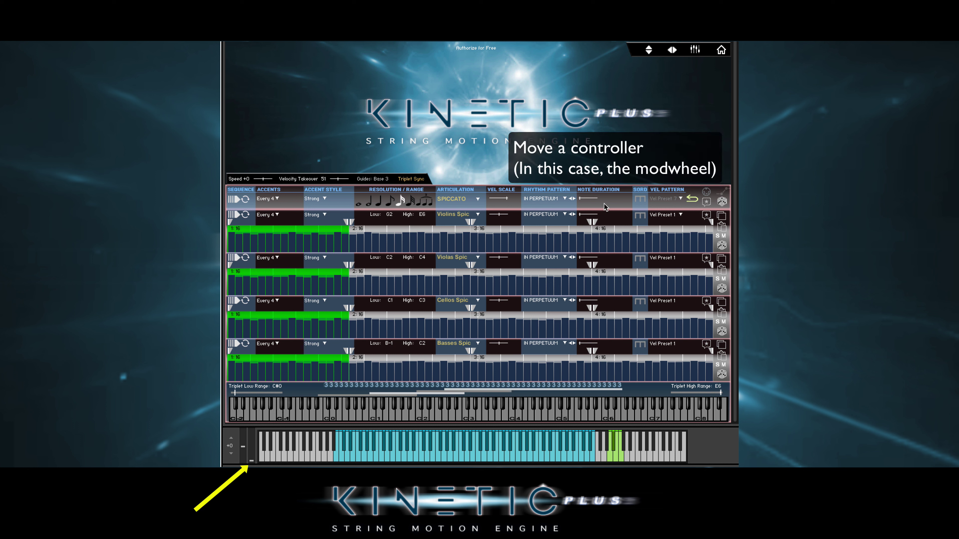
mouse_move(252, 460)
left_mouse_down()
mouse_move(253, 428)
mouse_move(253, 469)
mouse_move(253, 421)
mouse_move(251, 467)
left_mouse_up()
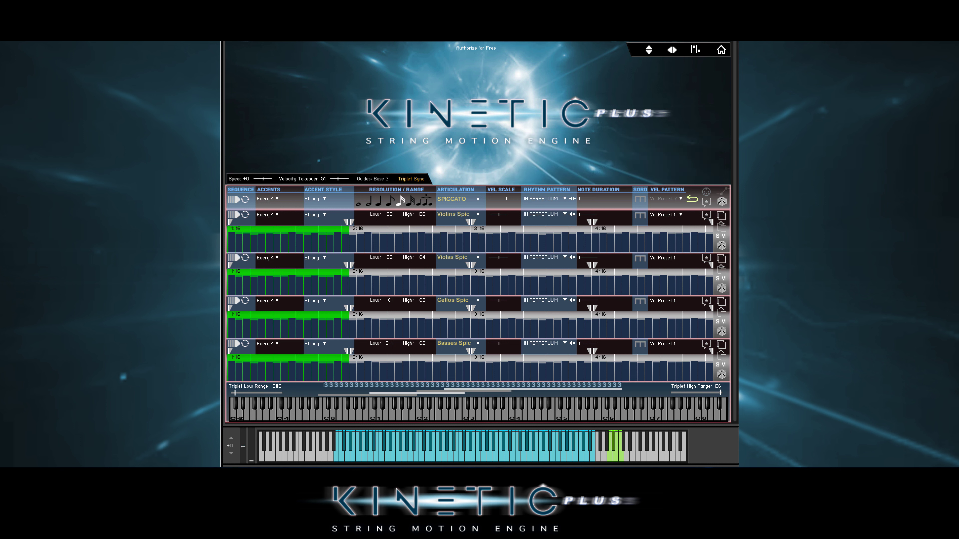
left_click(725, 193)
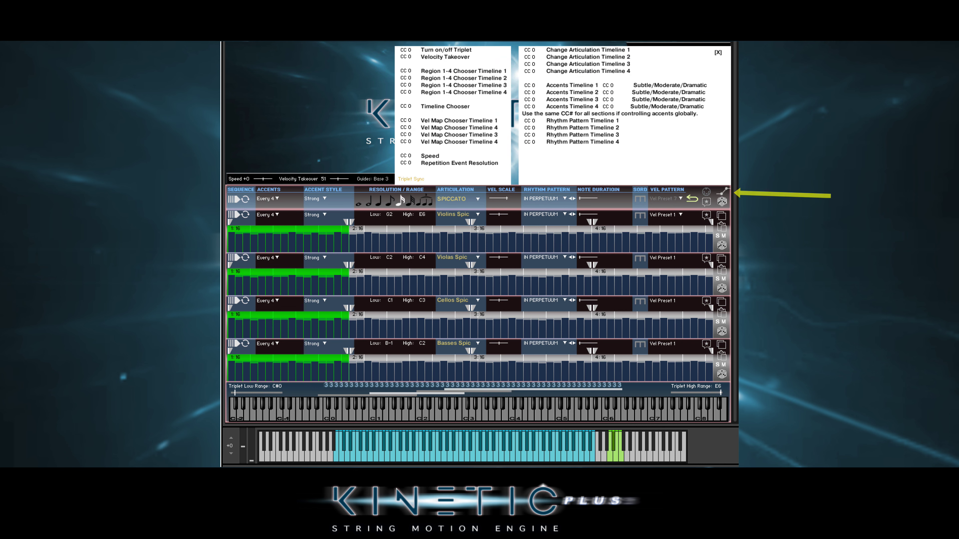